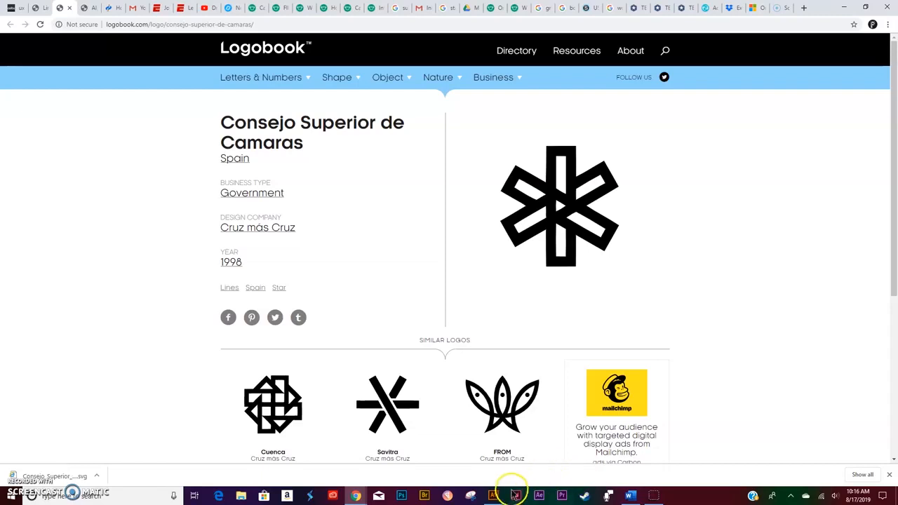
Switch to Illustrator and create a new landscape Letter document, 11 x 8.5 in.
click(493, 496)
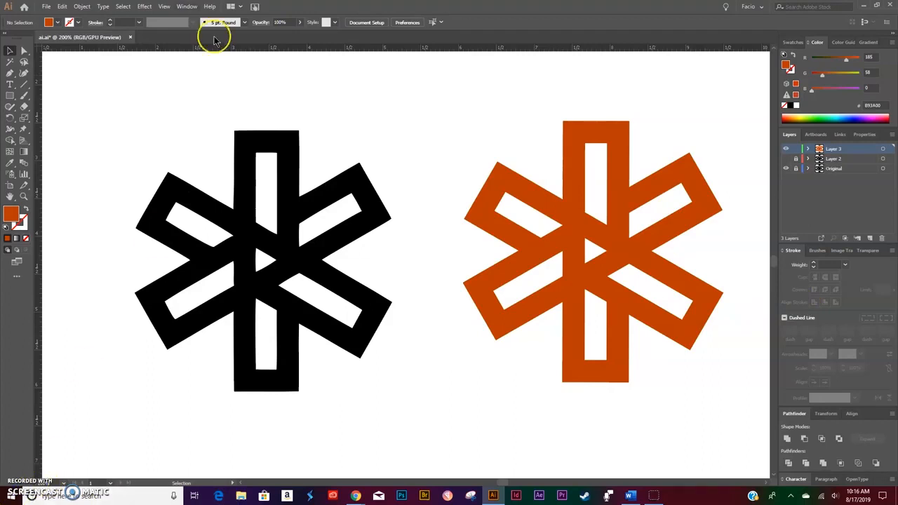
click(46, 7)
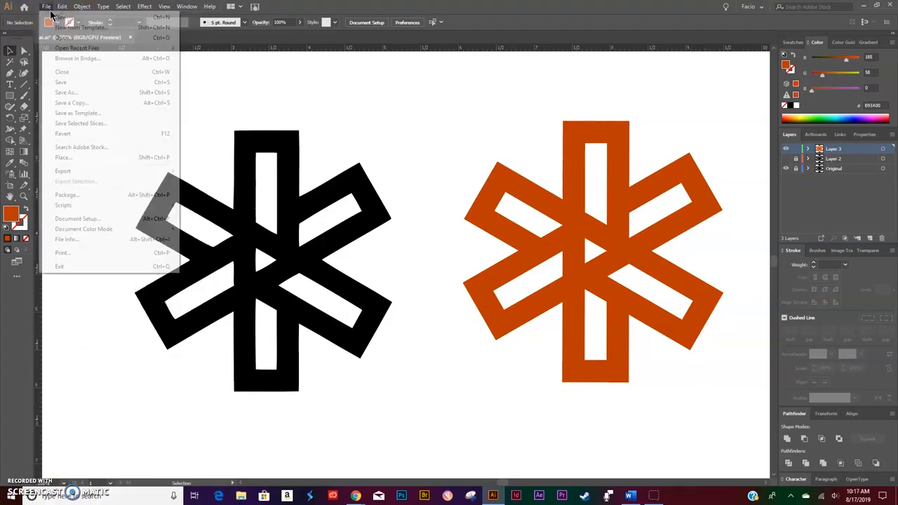
click(49, 17)
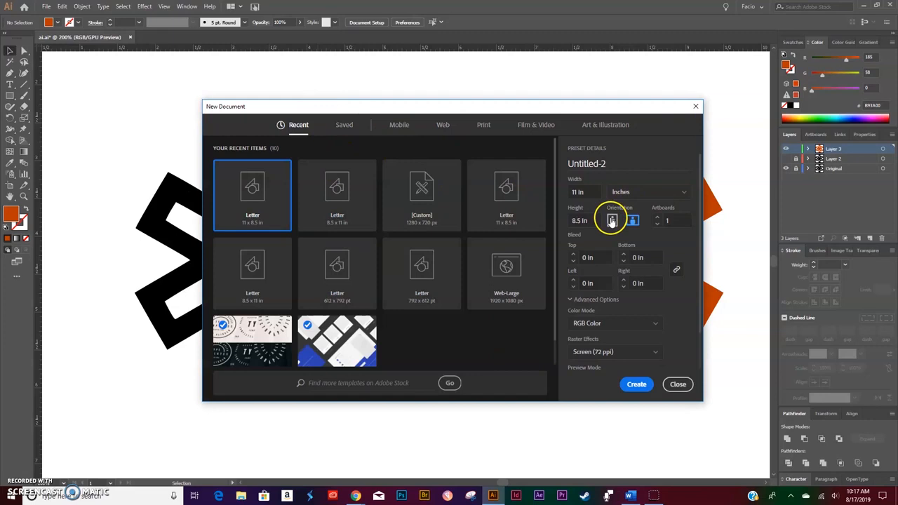
click(637, 384)
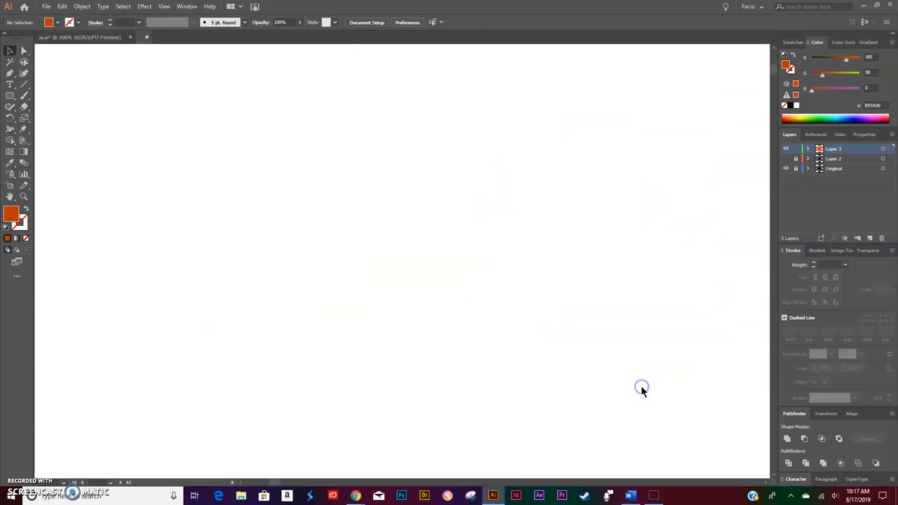
Place the Consejo_Superior_de_Camaras_logo SVG file on the artboard at its original size.
click(45, 6)
click(59, 157)
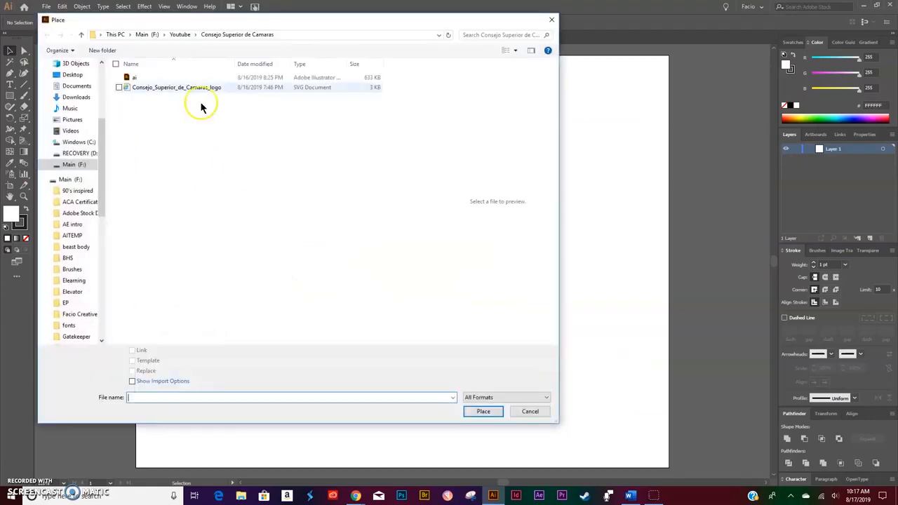
click(133, 89)
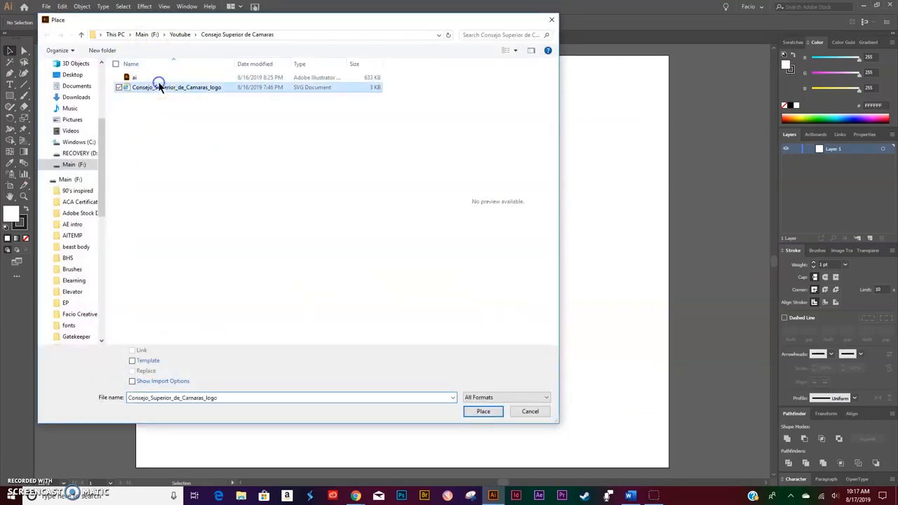
click(481, 411)
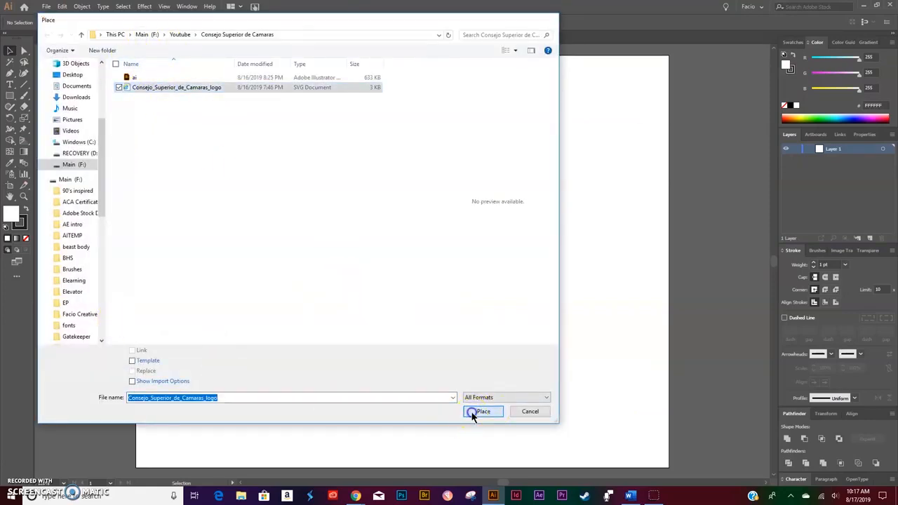
click(297, 254)
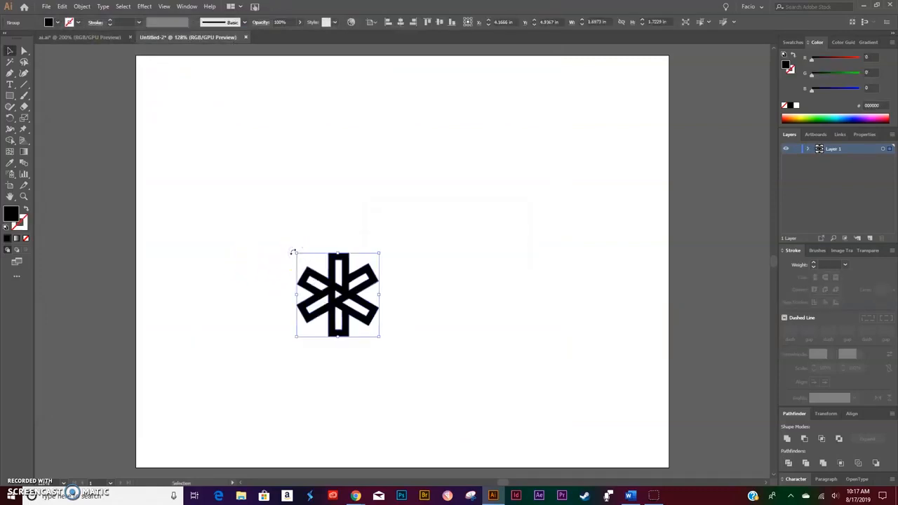
Scale the placed logo uniformly to 200%.
key(s)
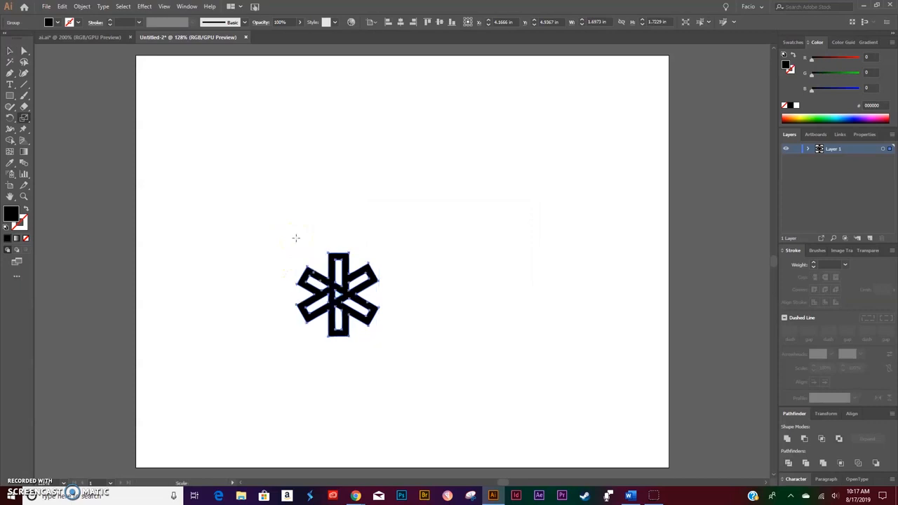
key(Return)
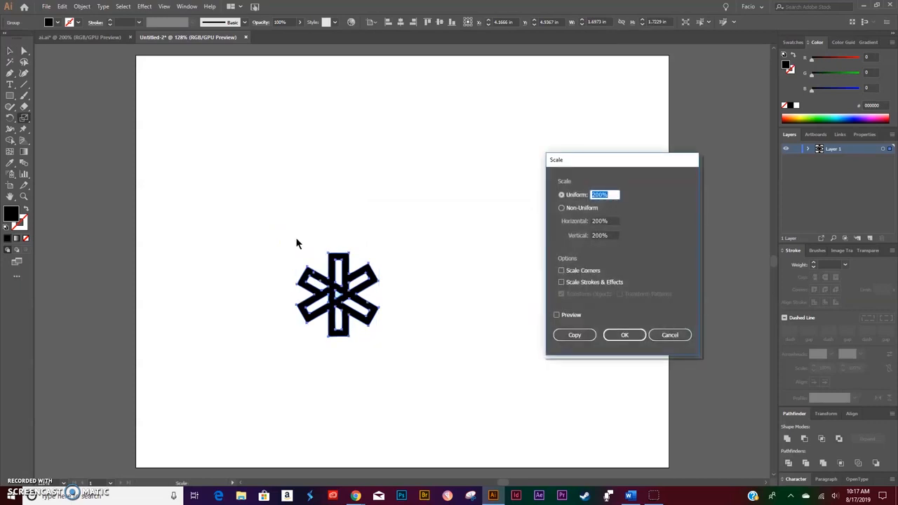
click(611, 337)
key(v)
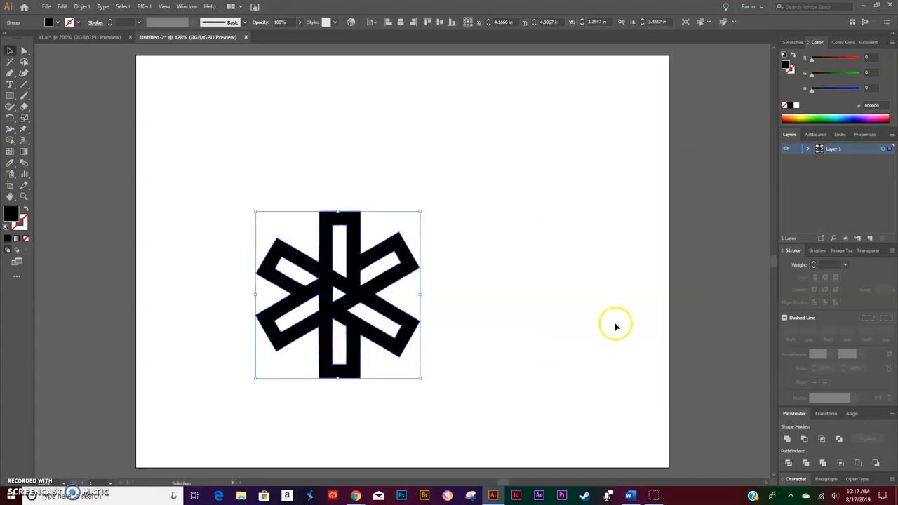
Nudge the enlarged logo upward about 0.83 in, to roughly the artboard's vertical middle.
key(Up)
key(Up)
key(Up)
key(Up)
key(Up)
key(Up)
key(Up)
key(Up)
key(Up)
key(Up)
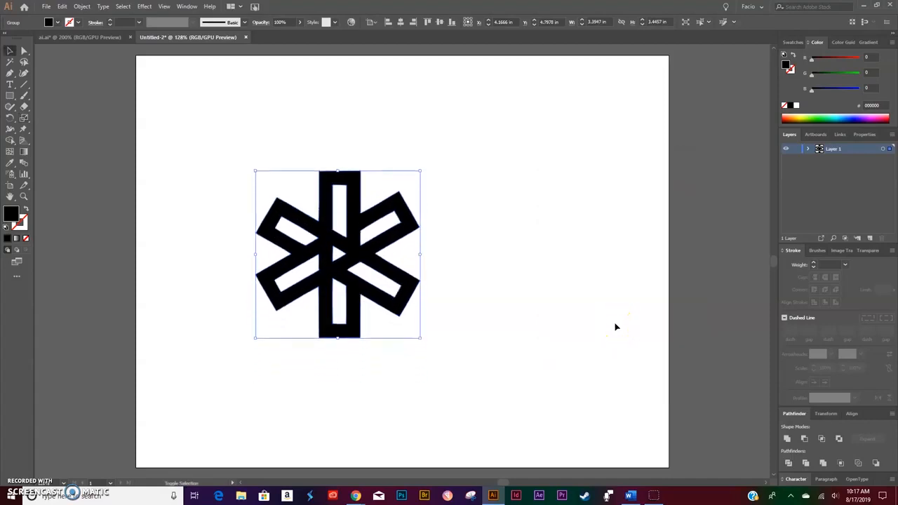
Rename the logo's layer to Original and lock it.
double_click(835, 149)
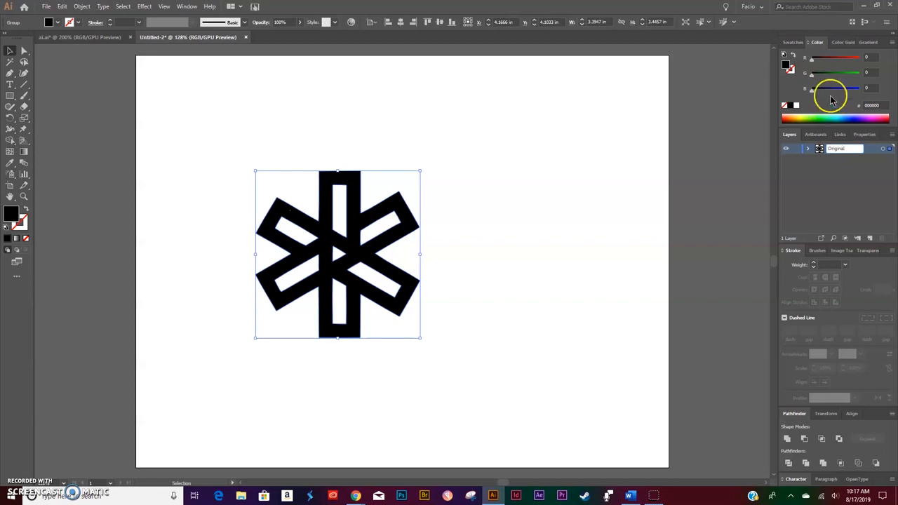
key(Return)
click(795, 148)
Add a new layer above Original and show the rulers, keeping the Original layer visible.
click(870, 238)
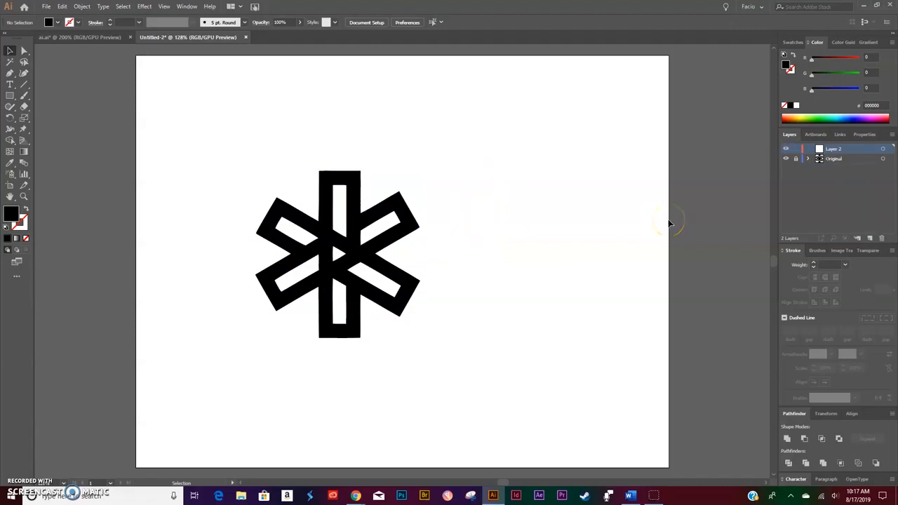
key(ctrl+shift+w)
key(ctrl+r)
click(720, 226)
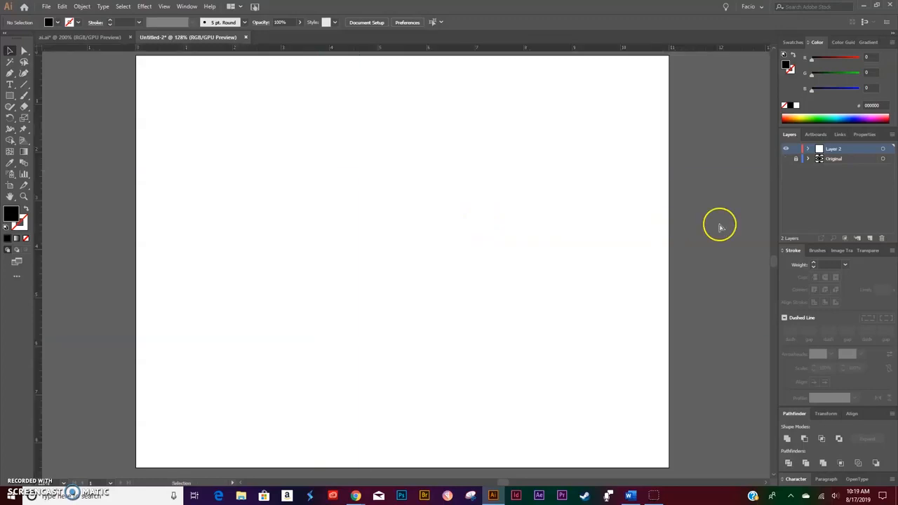
click(785, 158)
Draw a vertical line about 2.87 in long down the white slot of the logo's vertical bar with the Line Segment tool.
scroll(358, 275, up, 1)
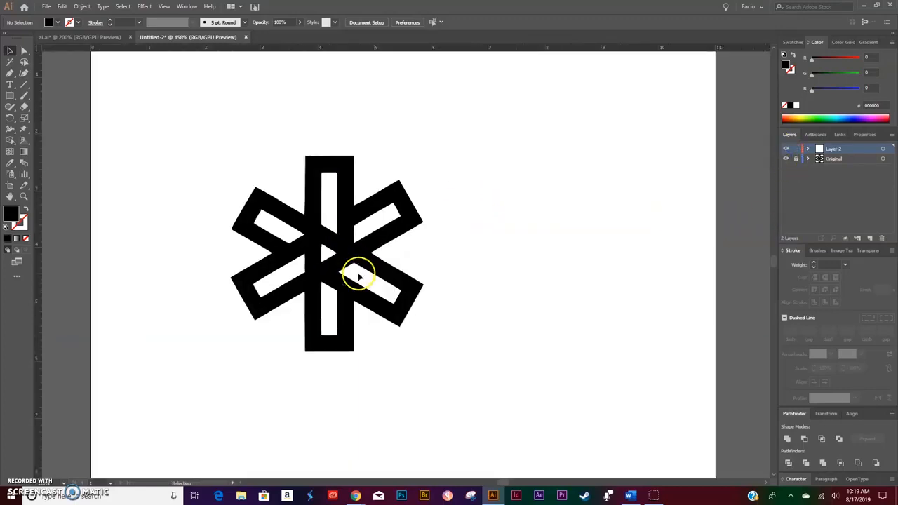
click(23, 86)
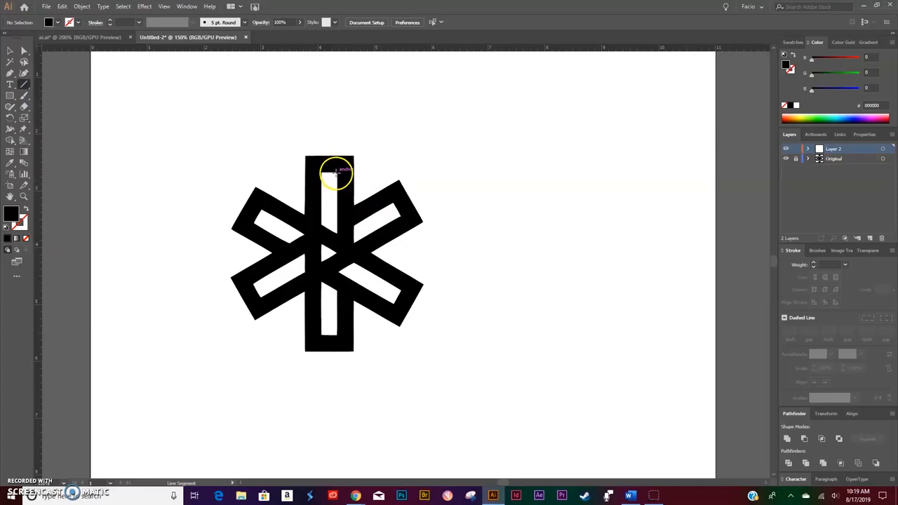
mouse_move(336, 171)
mouse_down()
mouse_move(355, 197)
mouse_move(358, 246)
mouse_move(337, 334)
mouse_up()
Move the line into the empty area to the right of the logo and give it a 21 pt stroke.
key(v)
drag(336, 204, 499, 214)
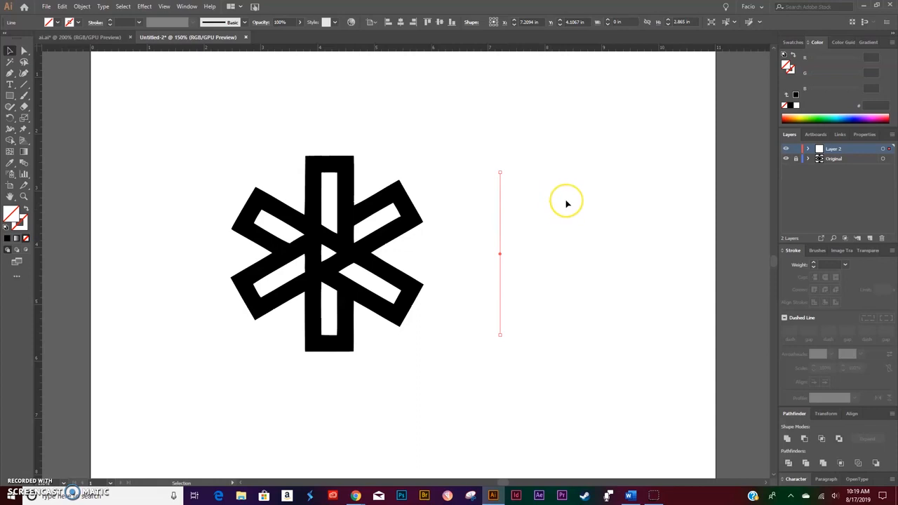
click(822, 264)
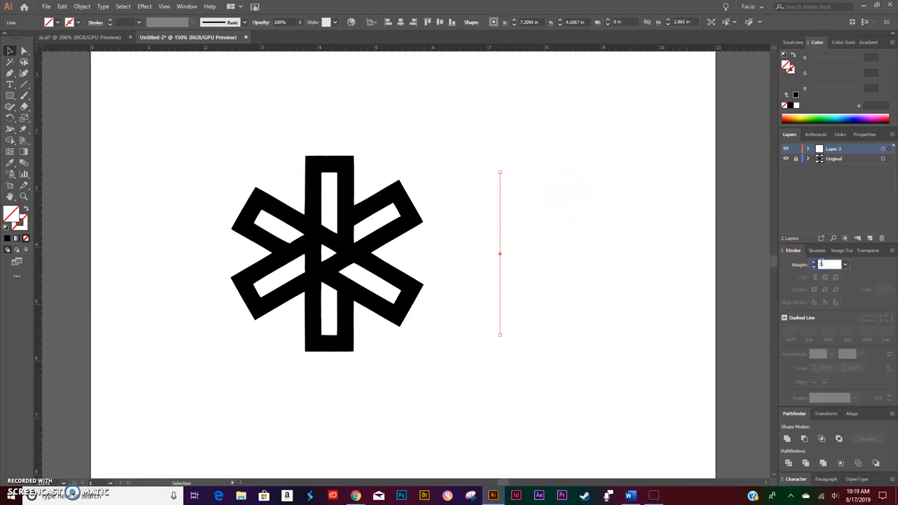
key(Return)
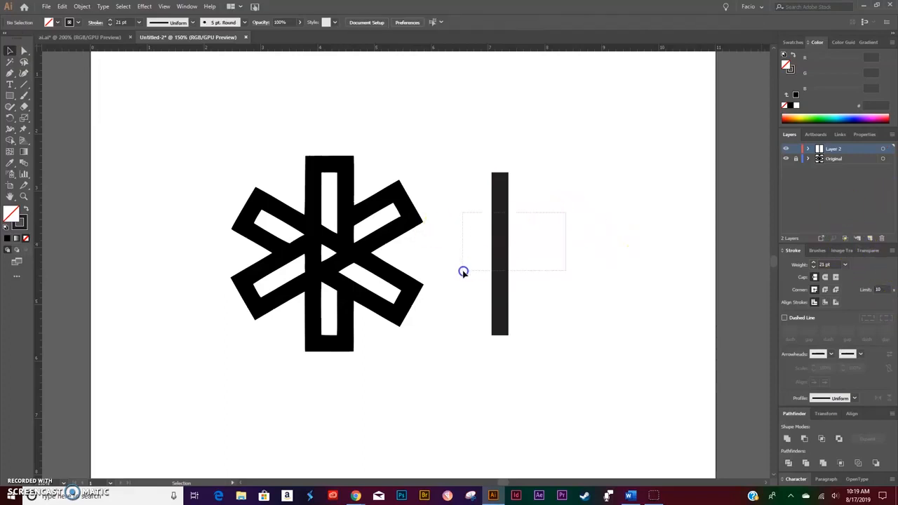
Make a copy of the line rotated 60° about its centre and repeat the transformation to form a six-armed star.
key(r)
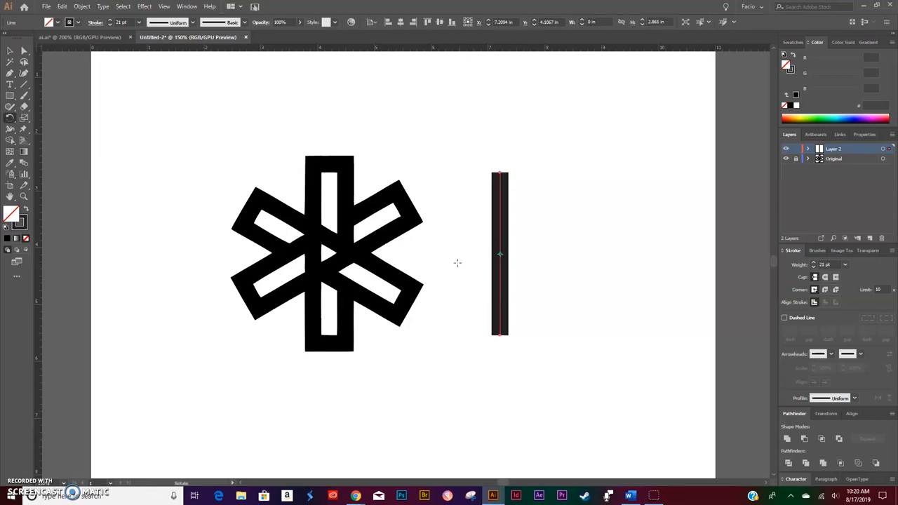
key(Return)
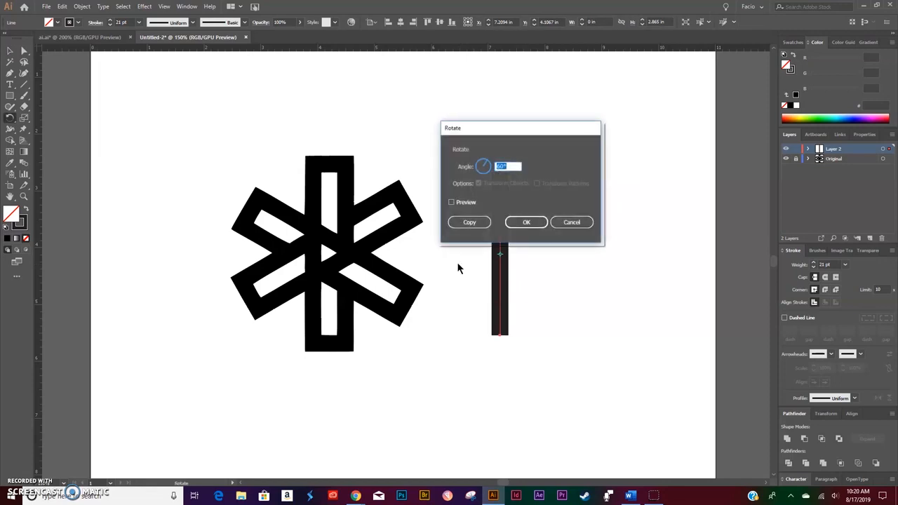
drag(495, 169, 508, 176)
click(466, 220)
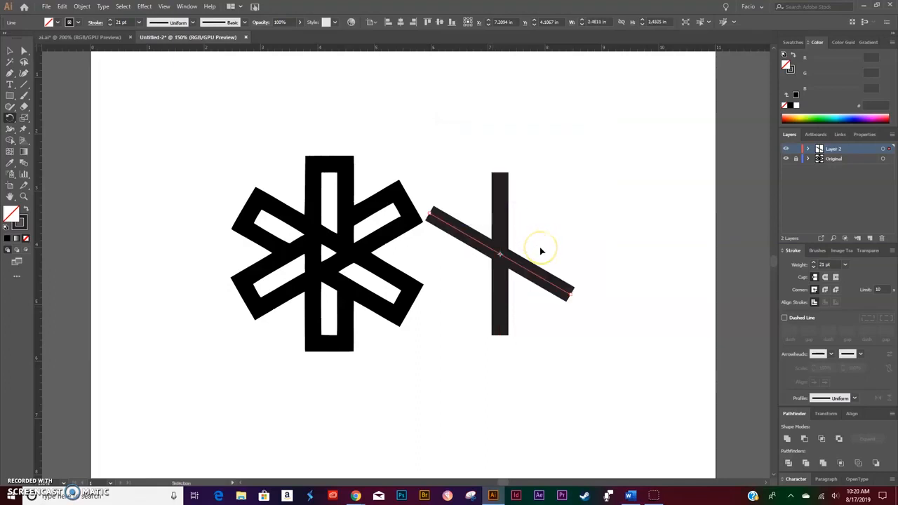
key(ctrl+d)
key(v)
click(620, 255)
Move the whole three-line star about 0.71 in to the right, away from the logo.
drag(576, 170, 502, 277)
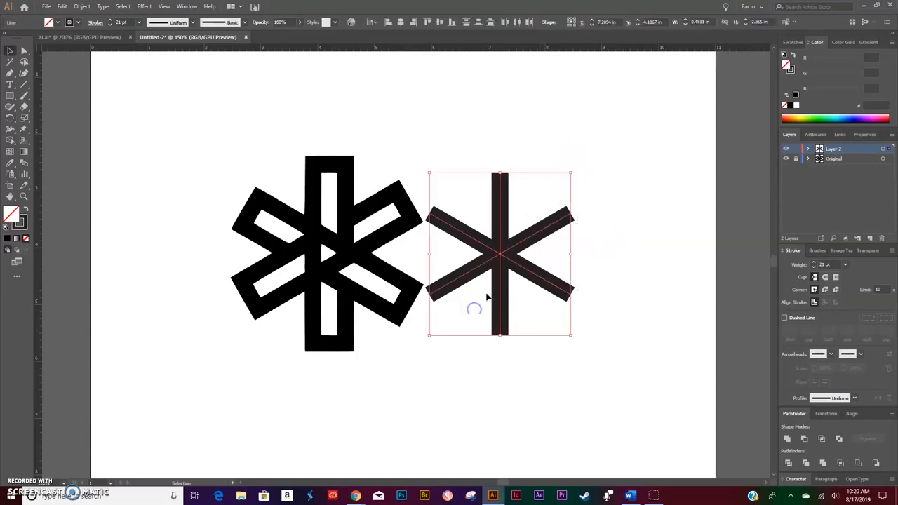
drag(500, 246, 541, 246)
click(642, 184)
Expand the three star lines into filled shapes with both Fill and Stroke enabled.
drag(642, 185, 467, 324)
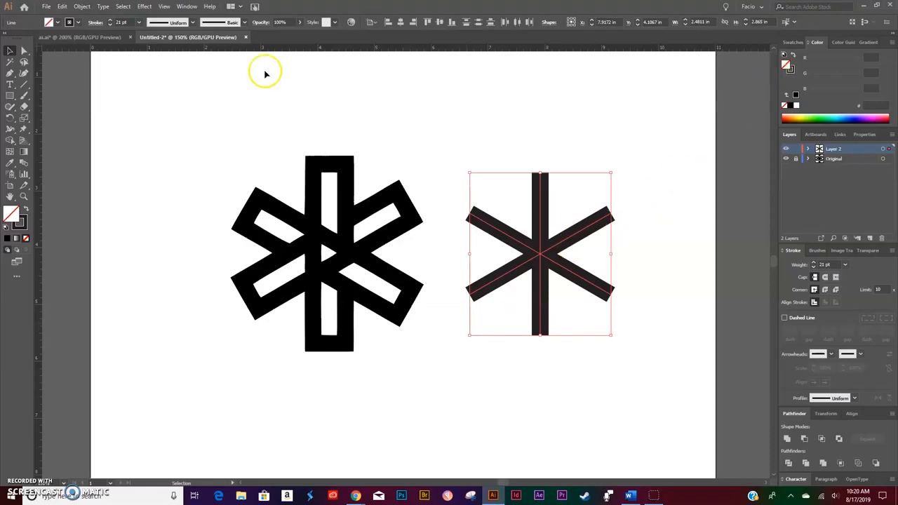
click(82, 6)
click(95, 105)
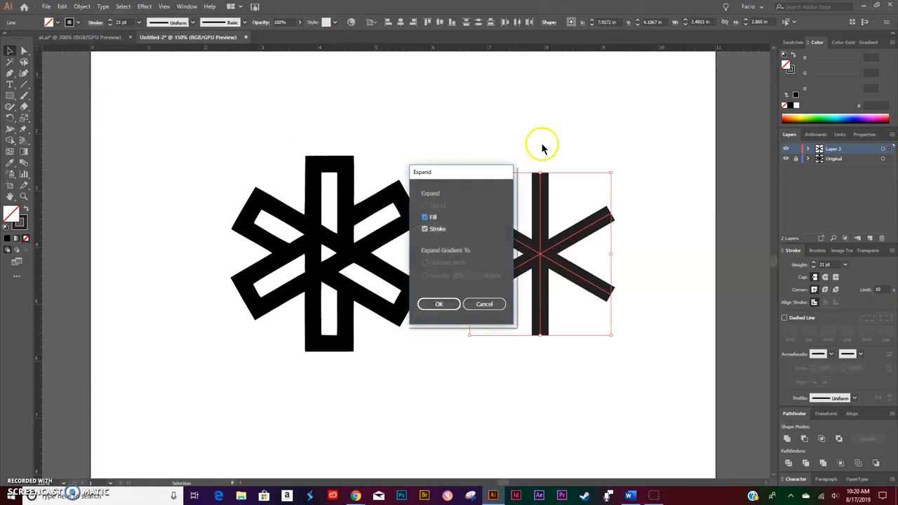
click(433, 306)
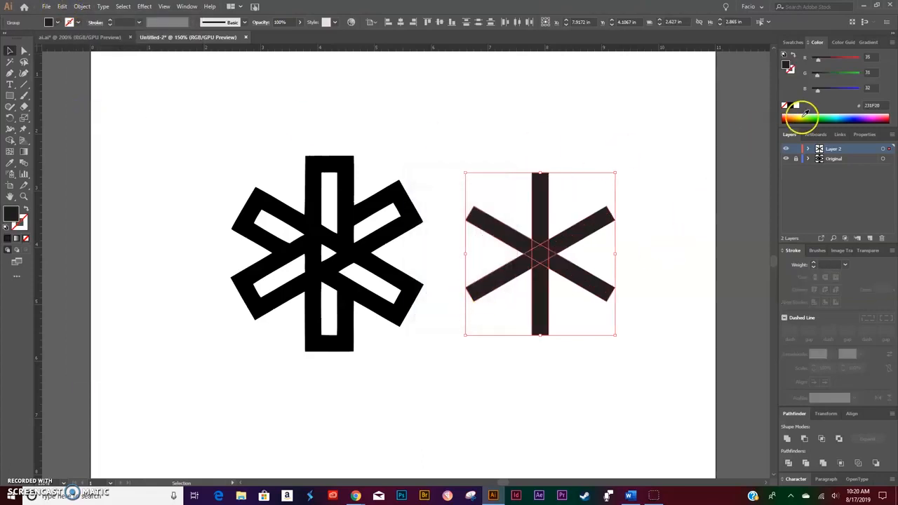
Fill the star blue (#0064A2) and move it over the original logo, aligning its vertical bar with the logo's slot.
click(844, 113)
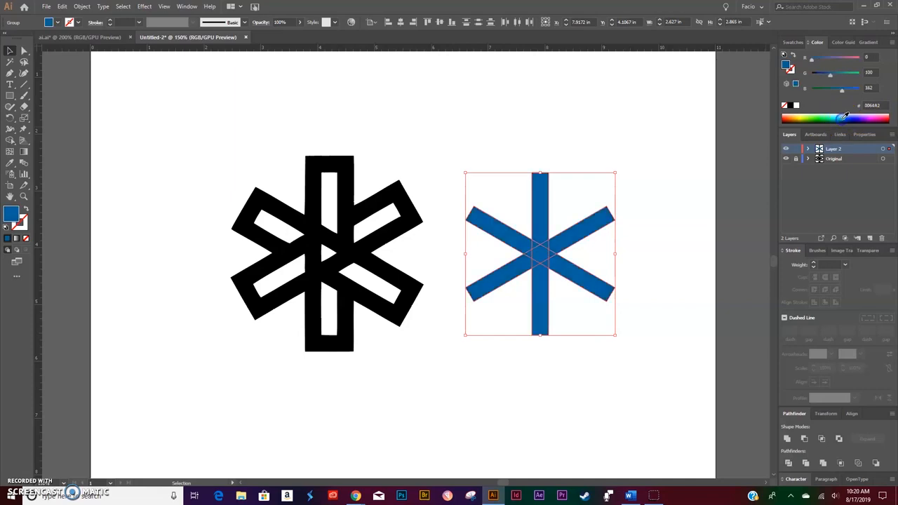
drag(541, 208, 334, 216)
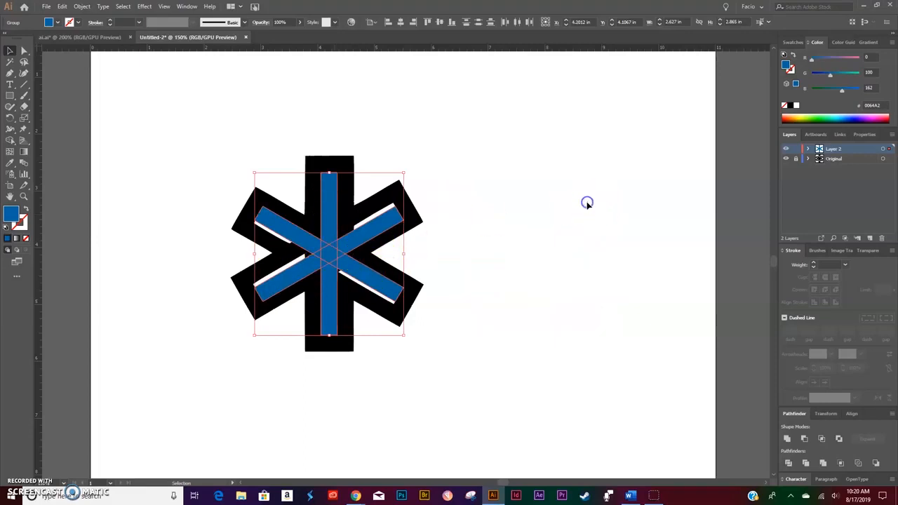
click(530, 193)
Nudge the bar rising to the right up about 0.07 in and left about 0.03 in to cover its white slots.
click(374, 225)
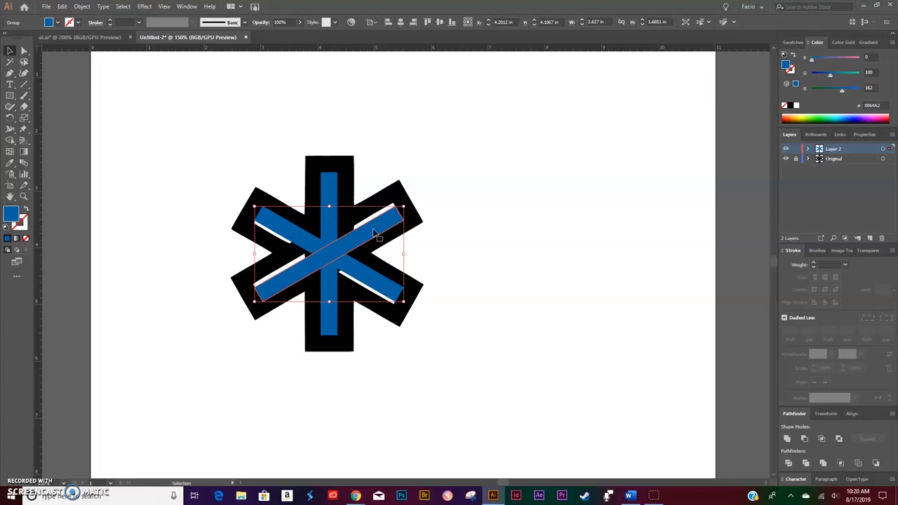
key(Up)
key(Up)
key(Up)
key(Up)
key(Up)
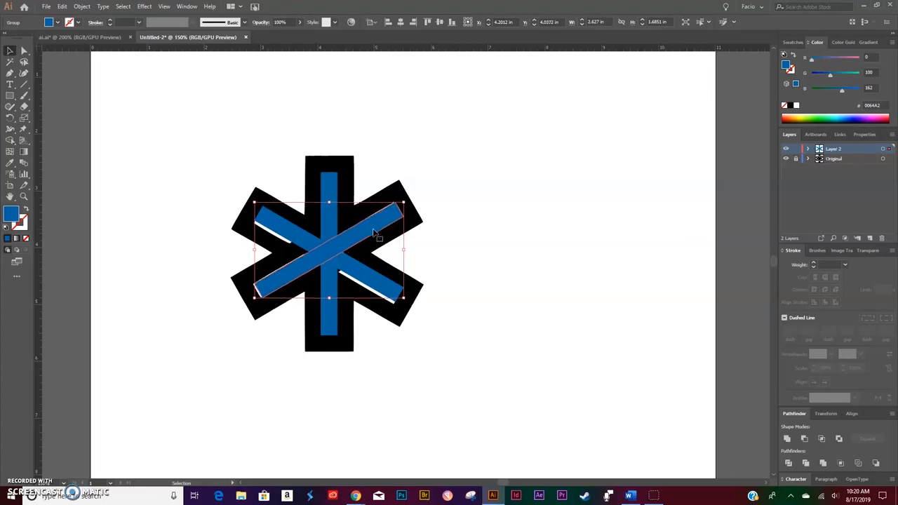
key(Left)
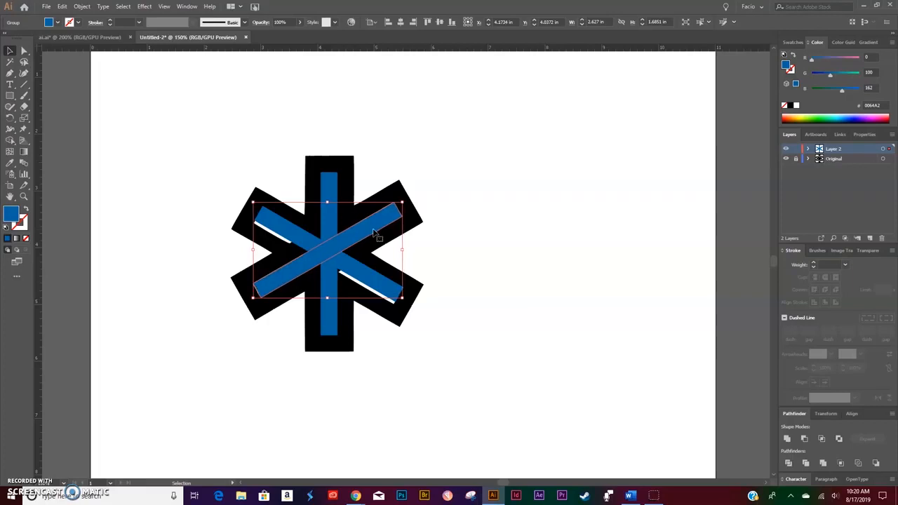
Nudge the bar falling to the right down about 0.06 in and slightly left to cover its white slots.
click(370, 271)
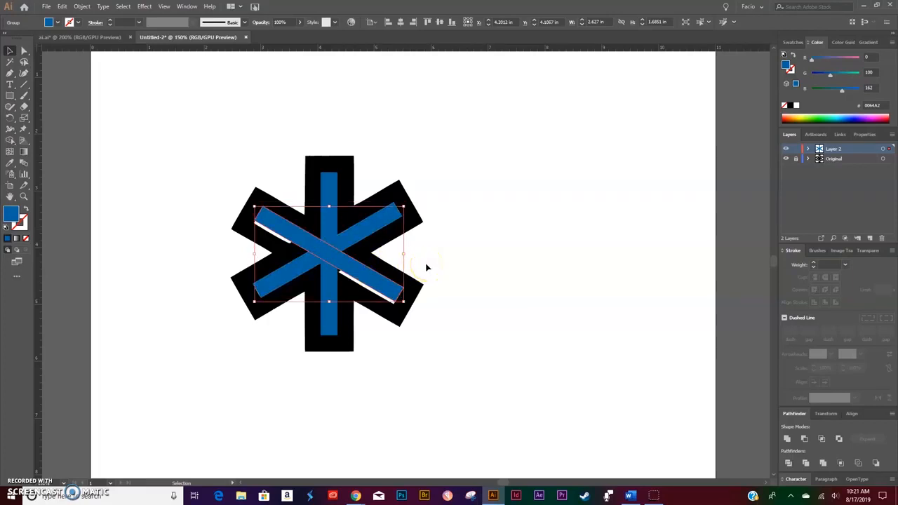
key(Down)
key(Down)
key(Down)
key(Down)
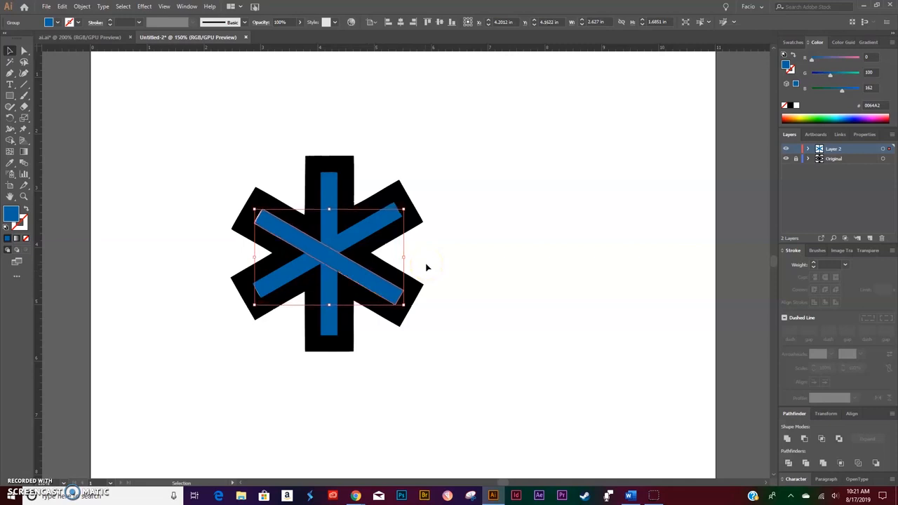
key(Left)
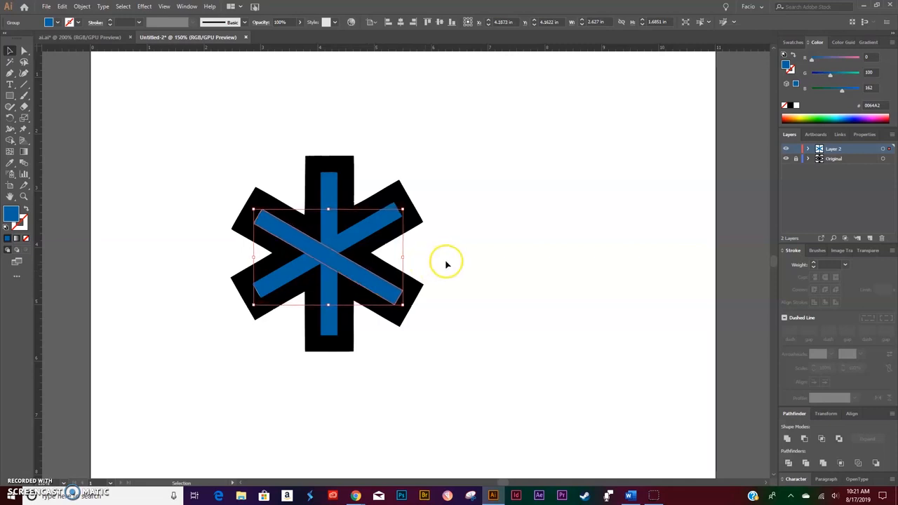
Move all three blue bars together about 4.3 in to the right, clear of the original logo, keeping them selected.
click(446, 261)
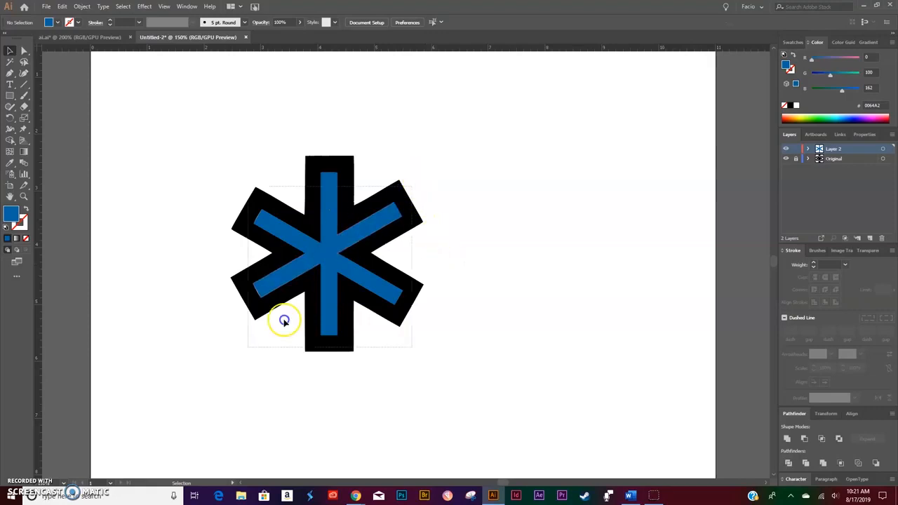
click(327, 277)
drag(349, 235, 592, 240)
drag(640, 149, 521, 330)
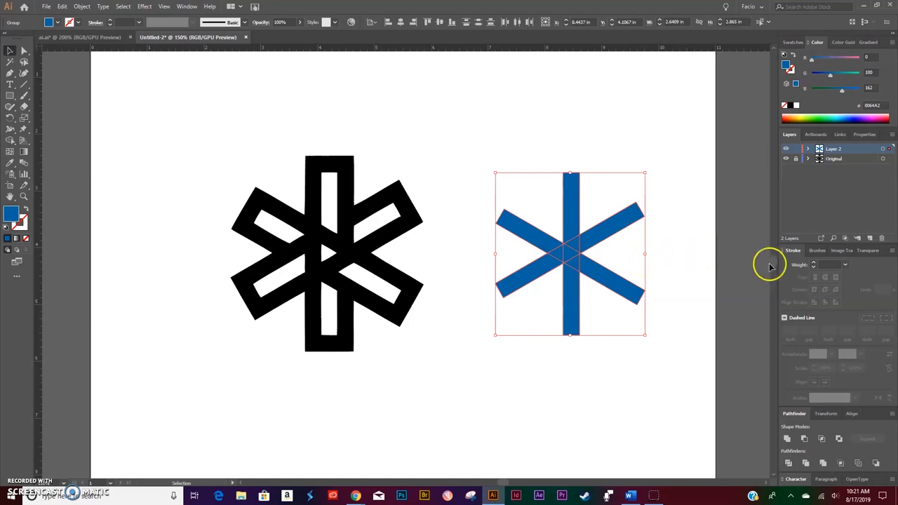
Give the three bars a 21 pt stroke aligned to the outside.
click(823, 265)
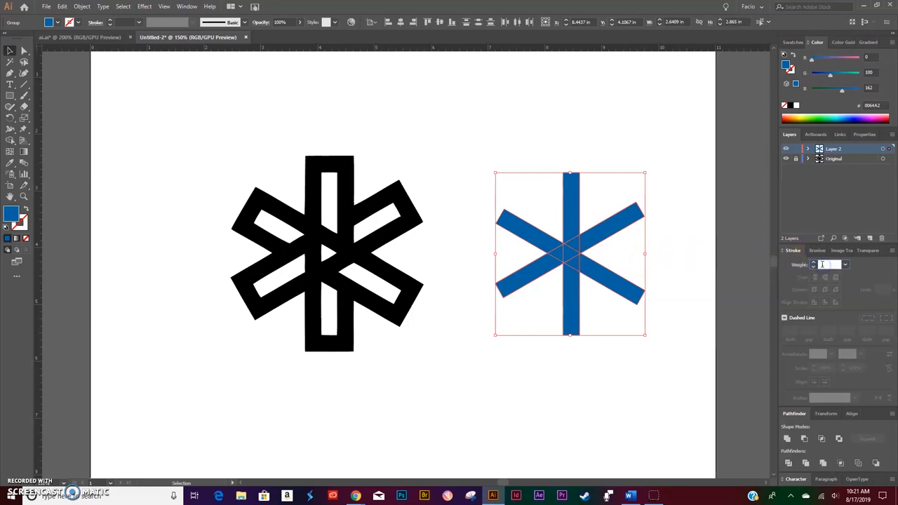
key(Return)
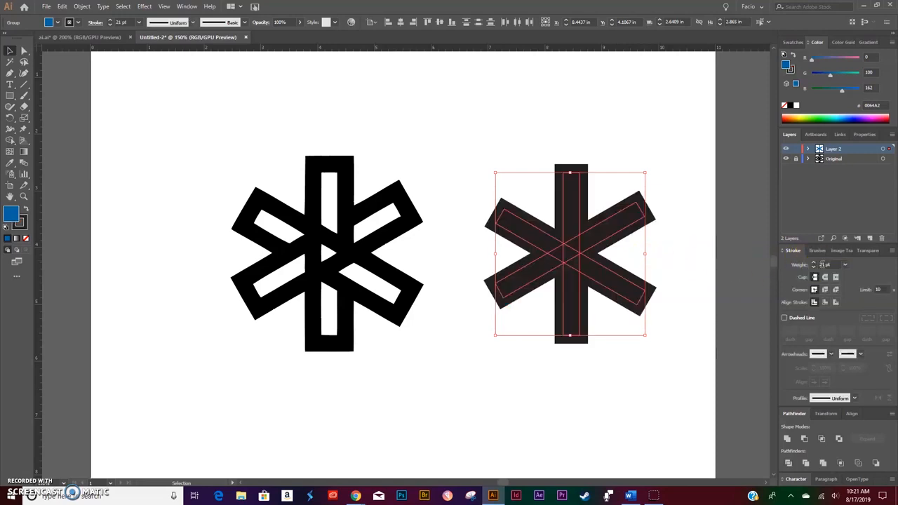
click(836, 302)
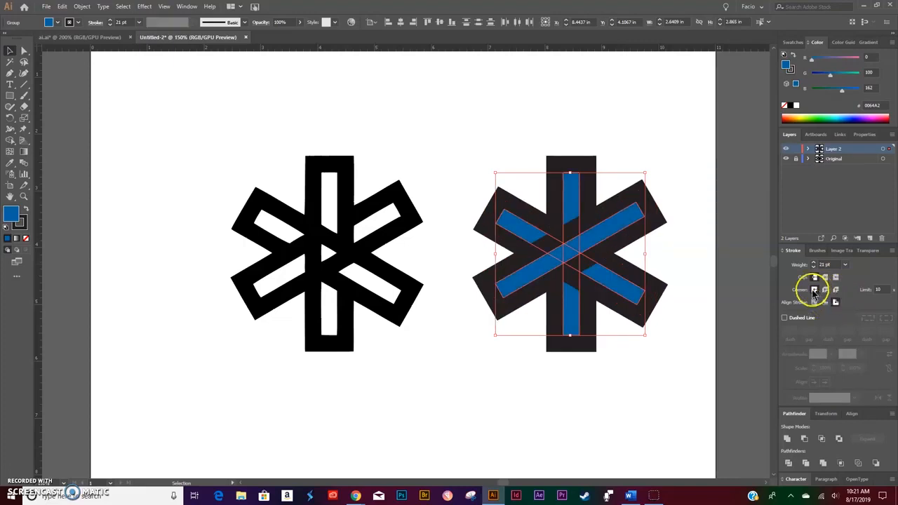
Color the bars' stroke dark purple (#370045).
click(789, 71)
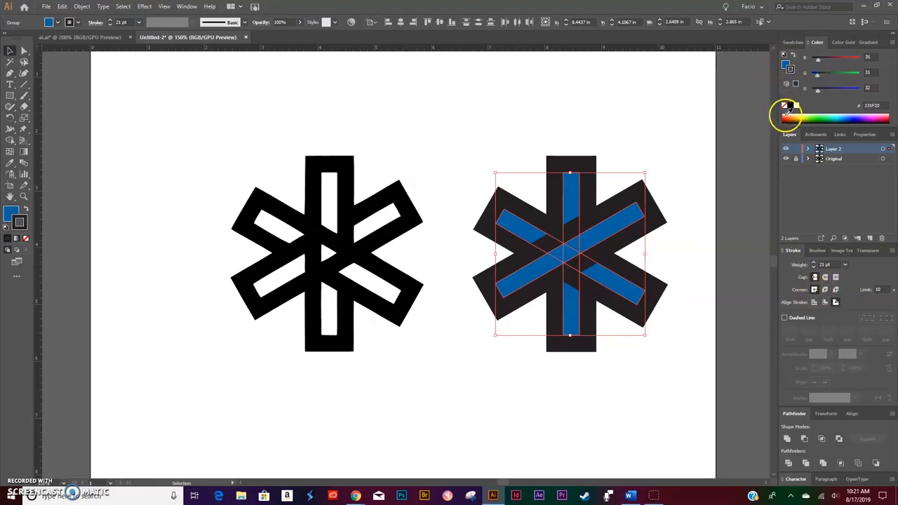
click(785, 117)
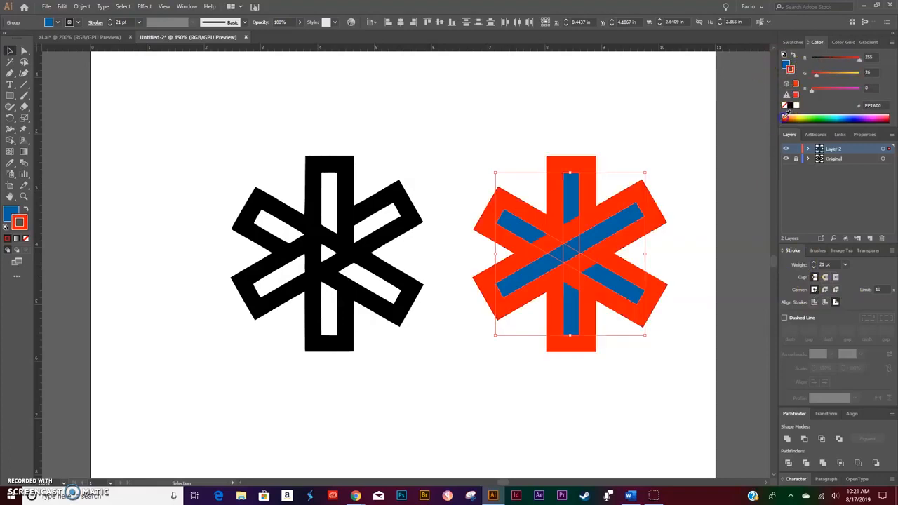
click(860, 118)
click(866, 121)
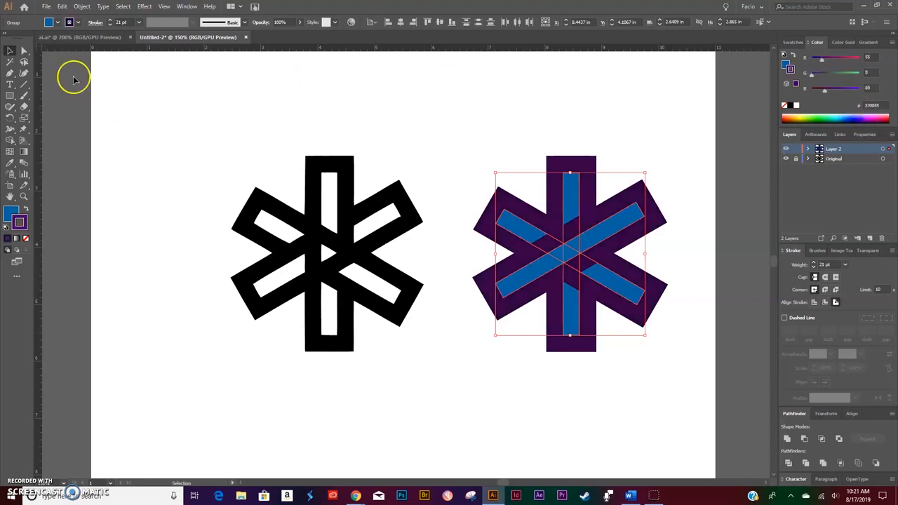
click(10, 51)
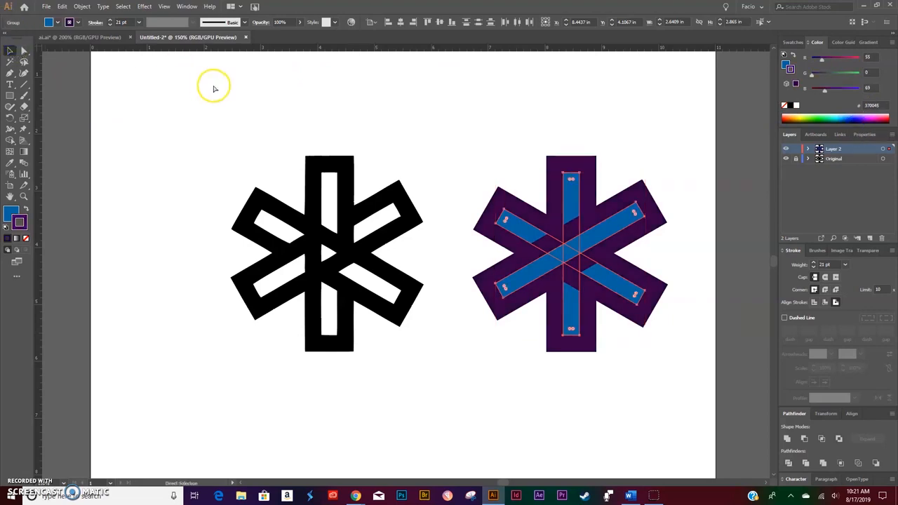
Expand the appearance of the stroked star so its outlines become filled shapes.
click(82, 7)
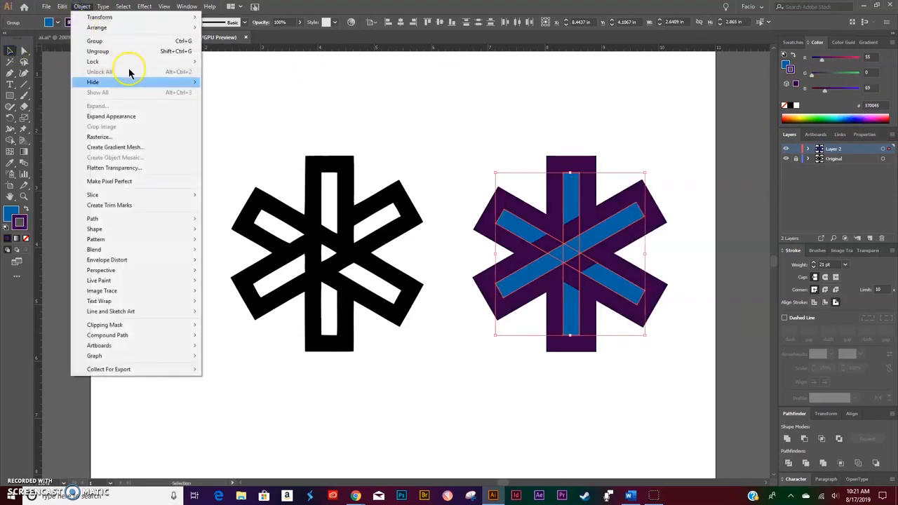
click(111, 115)
click(81, 6)
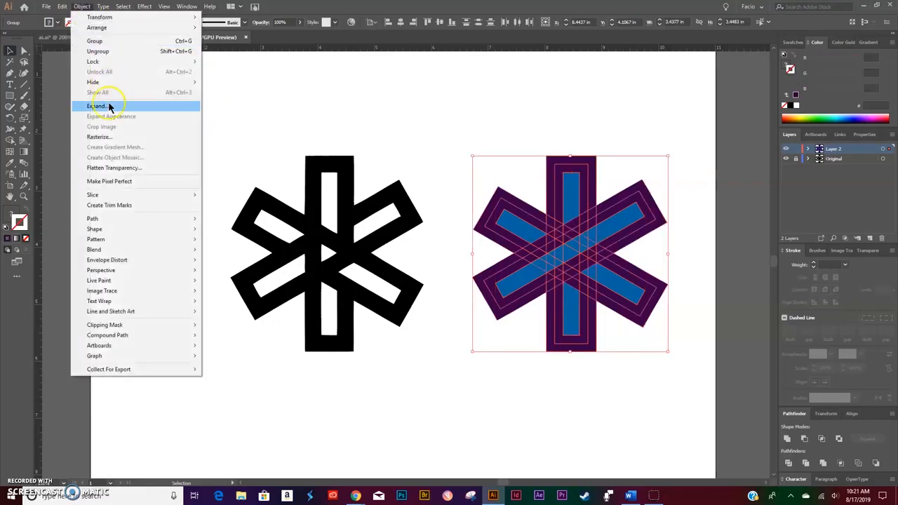
click(110, 107)
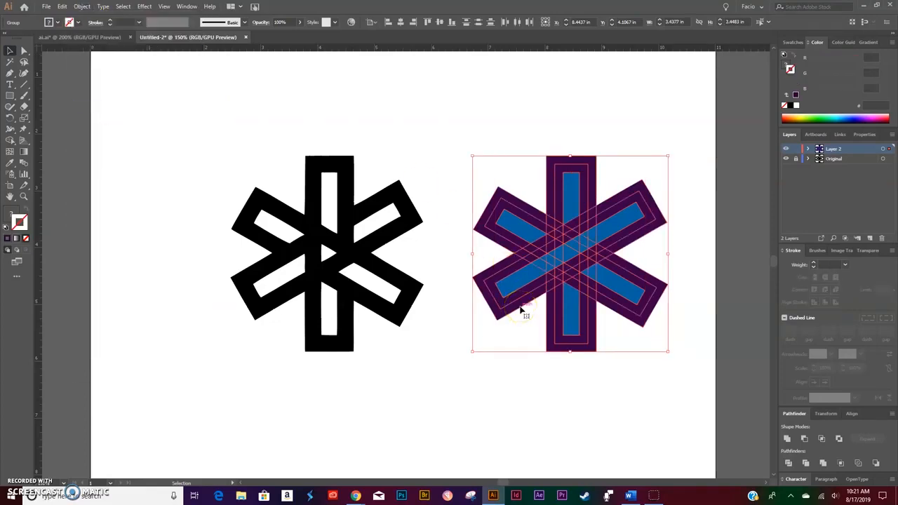
Cut out the blue interiors of the star's six arms with the Shape Builder tool.
click(561, 290)
key(v)
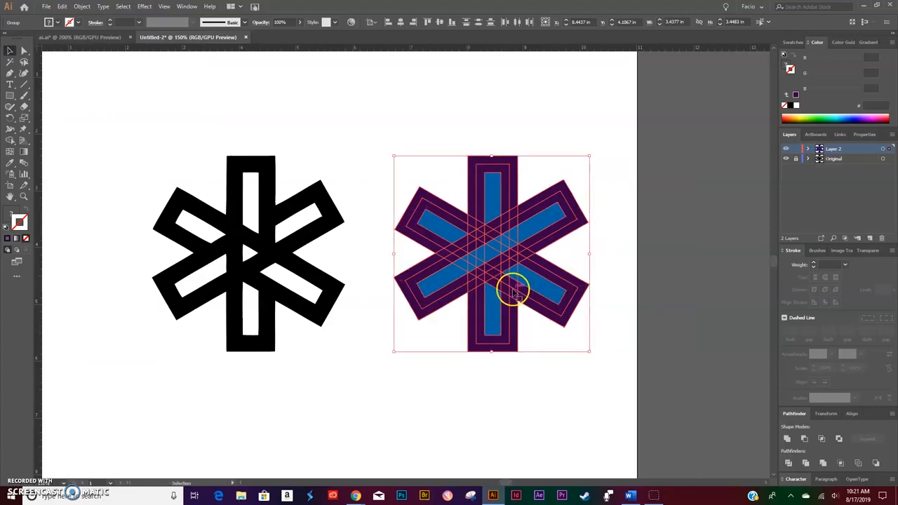
click(10, 143)
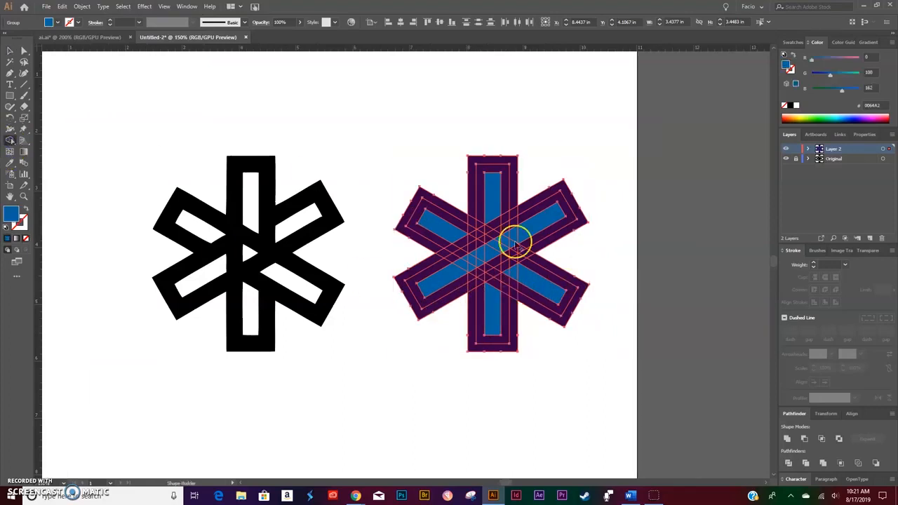
alt+click(491, 196)
alt+click(537, 228)
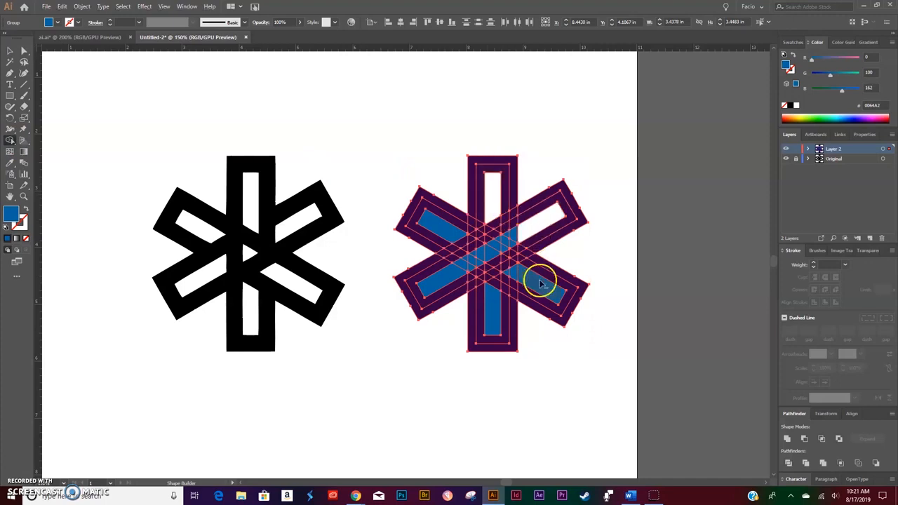
alt+click(537, 282)
alt+click(489, 312)
alt+click(445, 288)
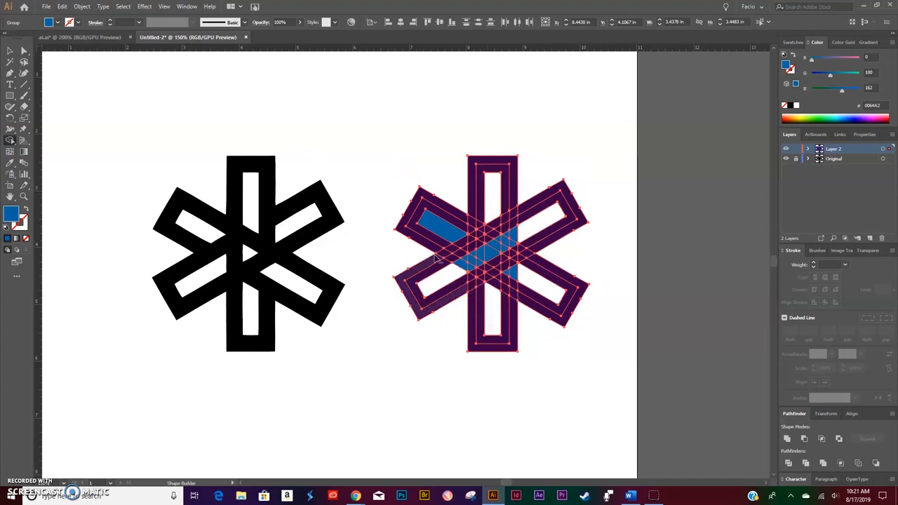
alt+click(442, 233)
Remove leftover blue pieces around the star's center with Shape Builder to match the original's crossing bars.
alt+click(465, 260)
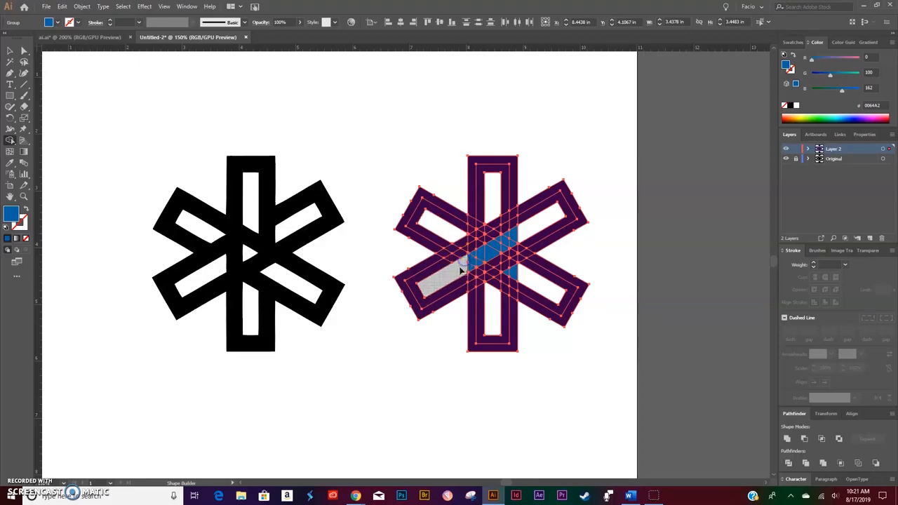
alt+click(517, 279)
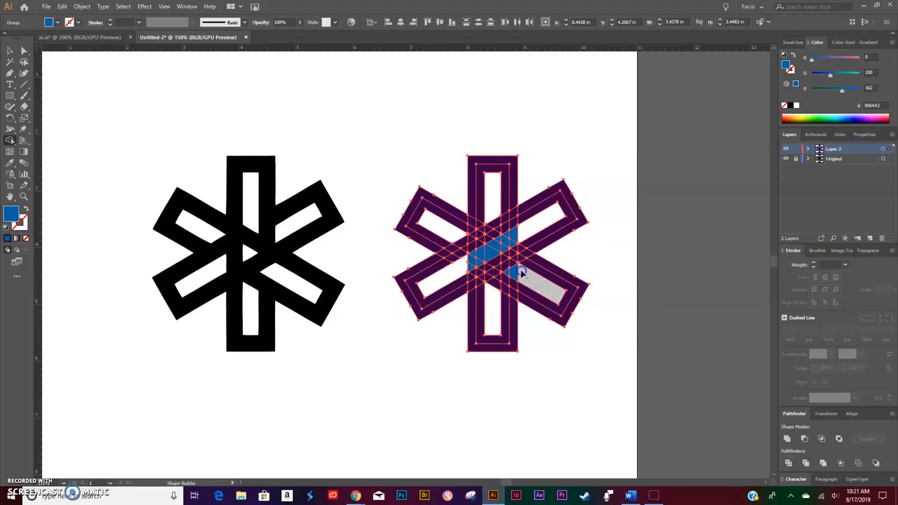
alt+click(528, 258)
alt+click(483, 210)
drag(526, 229, 494, 256)
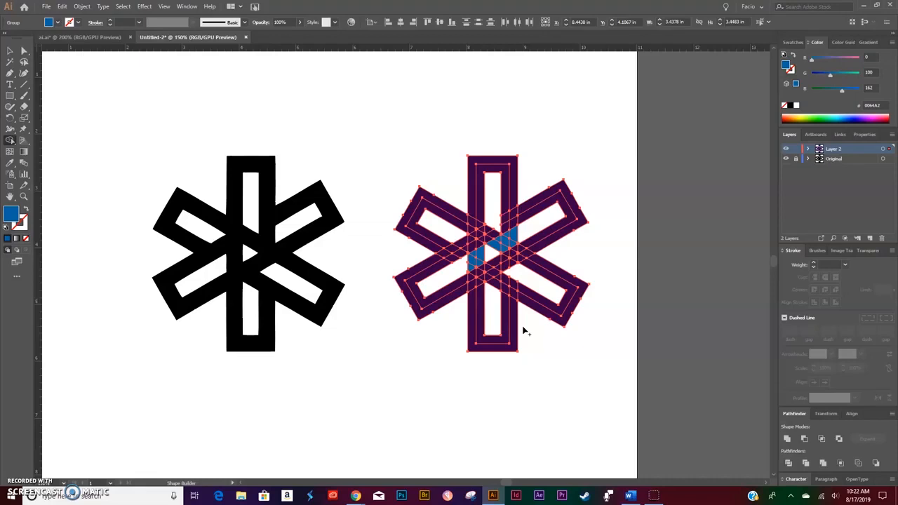
Unite the star's pieces into one shape and fill it with the black sampled from the original logo.
click(10, 51)
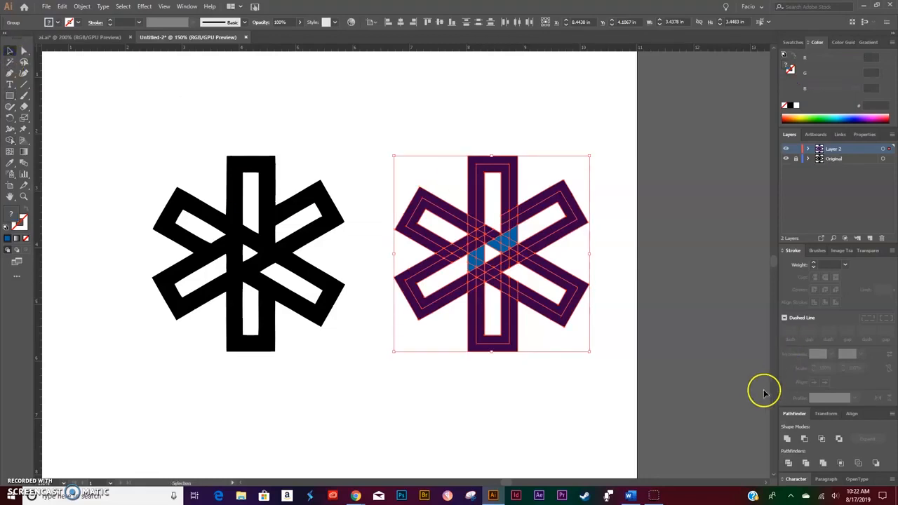
click(787, 439)
key(i)
click(313, 276)
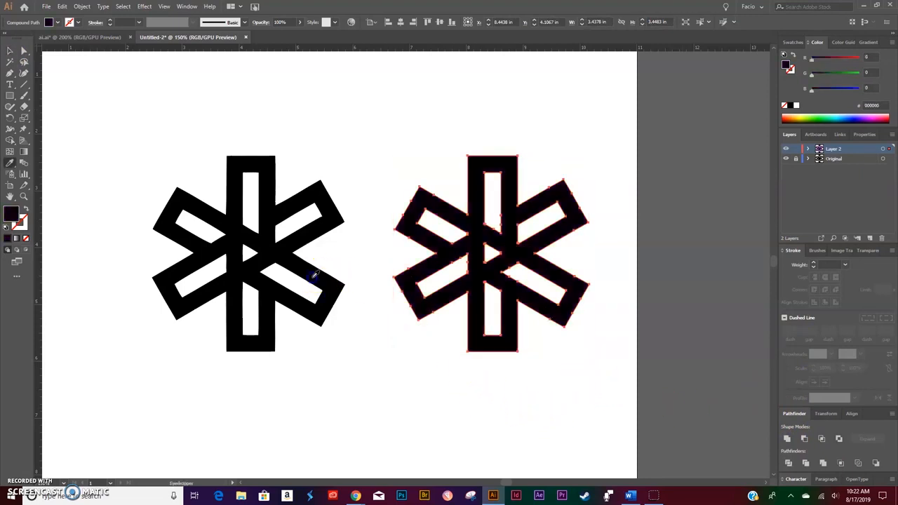
Move the finished black star down about 0.2 in and deselect it.
key(v)
click(423, 363)
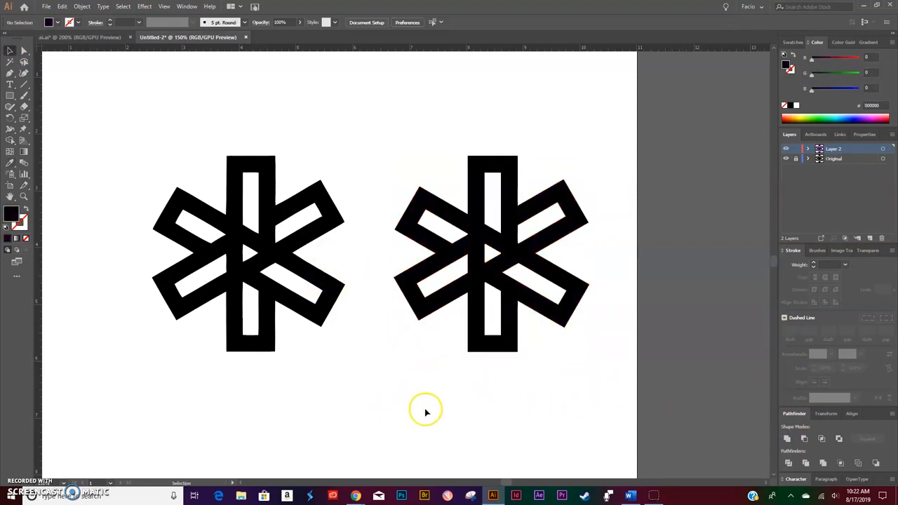
drag(529, 248, 527, 259)
click(452, 380)
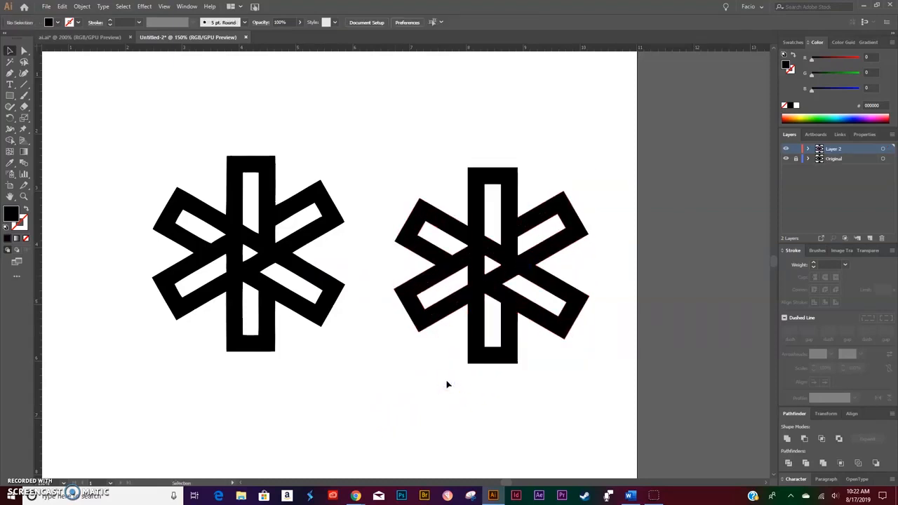